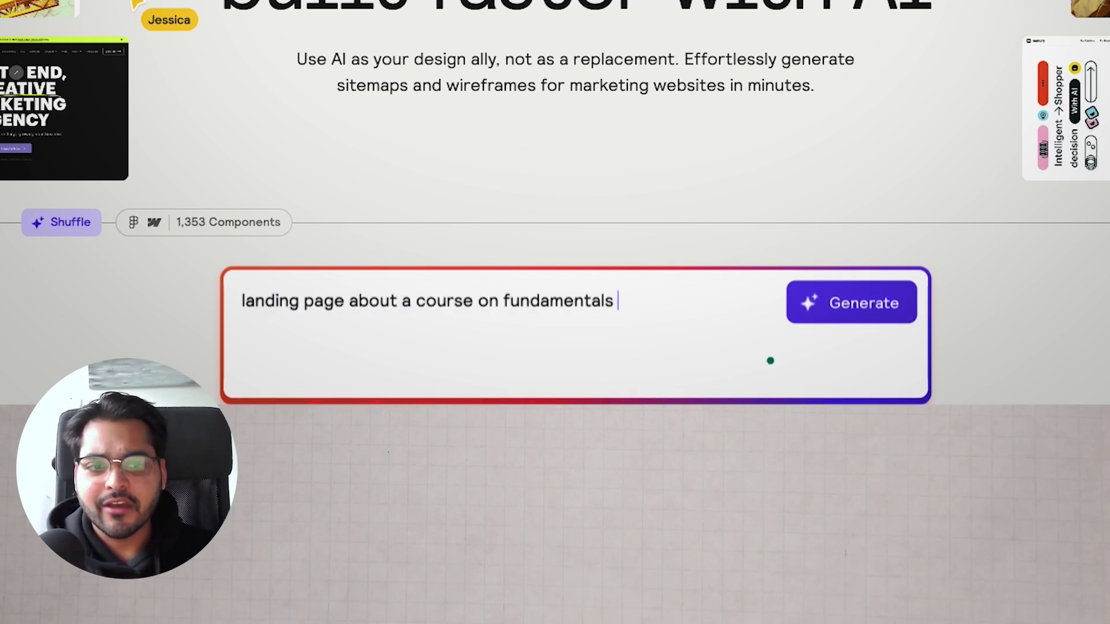
# Generate a Home page sitemap from the AI-fundamentals course prompt for marketing leaders.
pyautogui.click(827, 302)
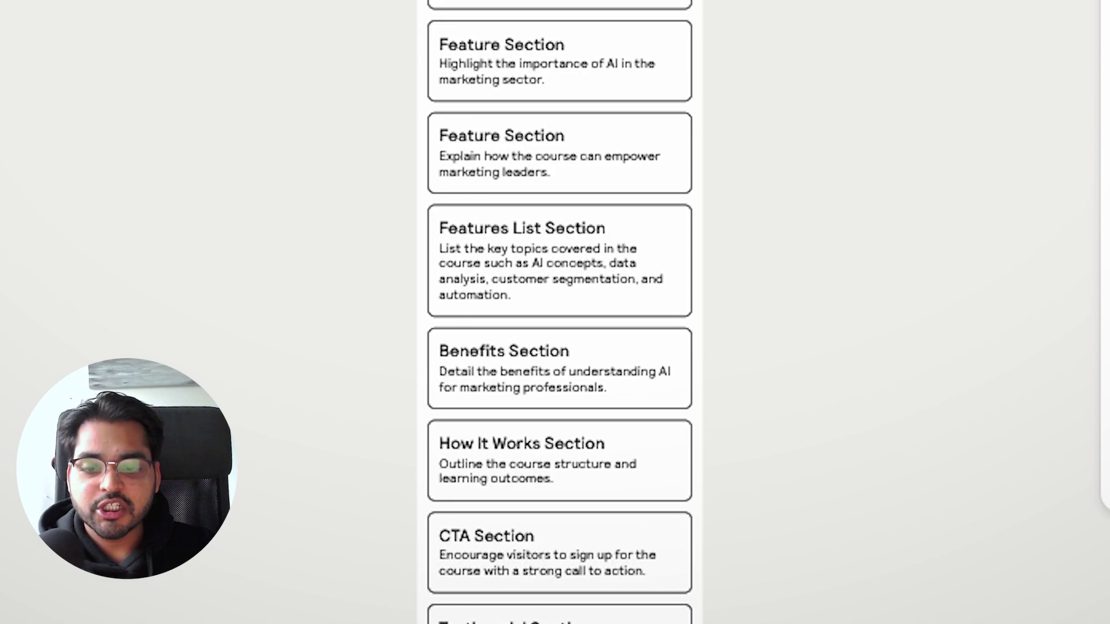
# Inspect the Home page's Benefits Section and scroll through the generated sitemap pages.
pyautogui.click(521, 370)
pyautogui.scroll(-3, 468, 304)
pyautogui.moveTo(468, 304)
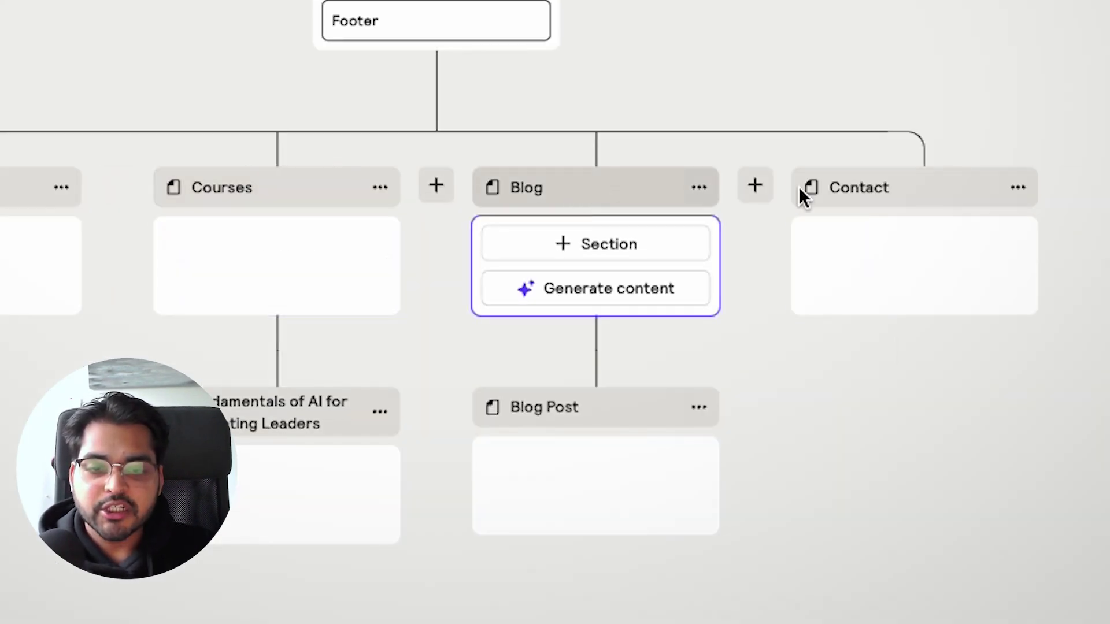
# Generate sections for the Contact page, then add a Blank Section and a Footer below the Home footer.
pyautogui.moveTo(924, 253)
pyautogui.click(912, 292)
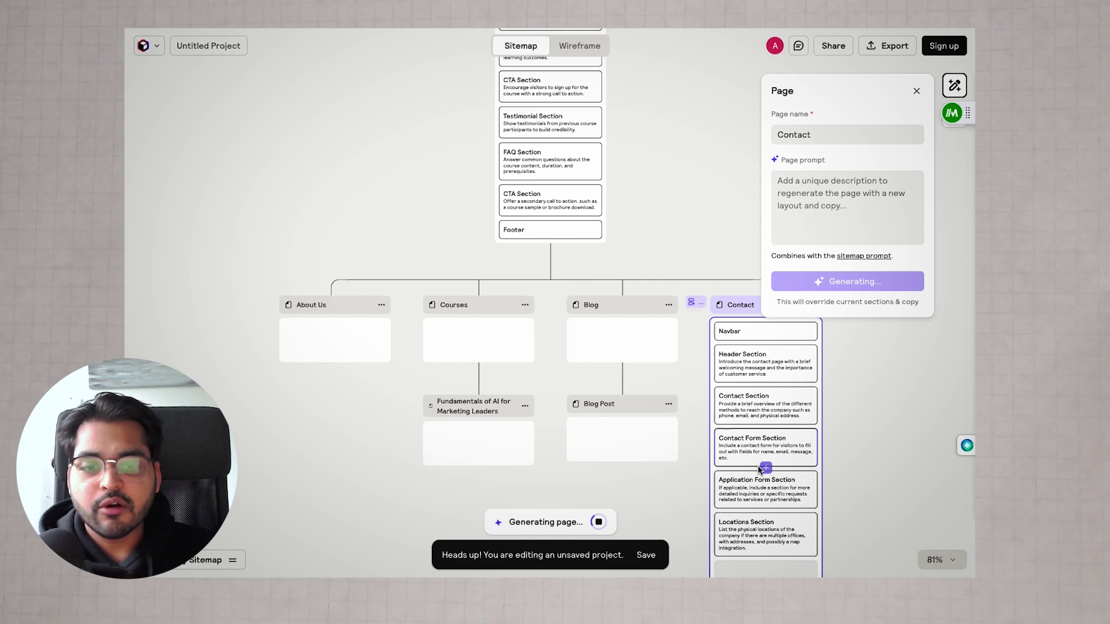
pyautogui.scroll(-3, 760, 470)
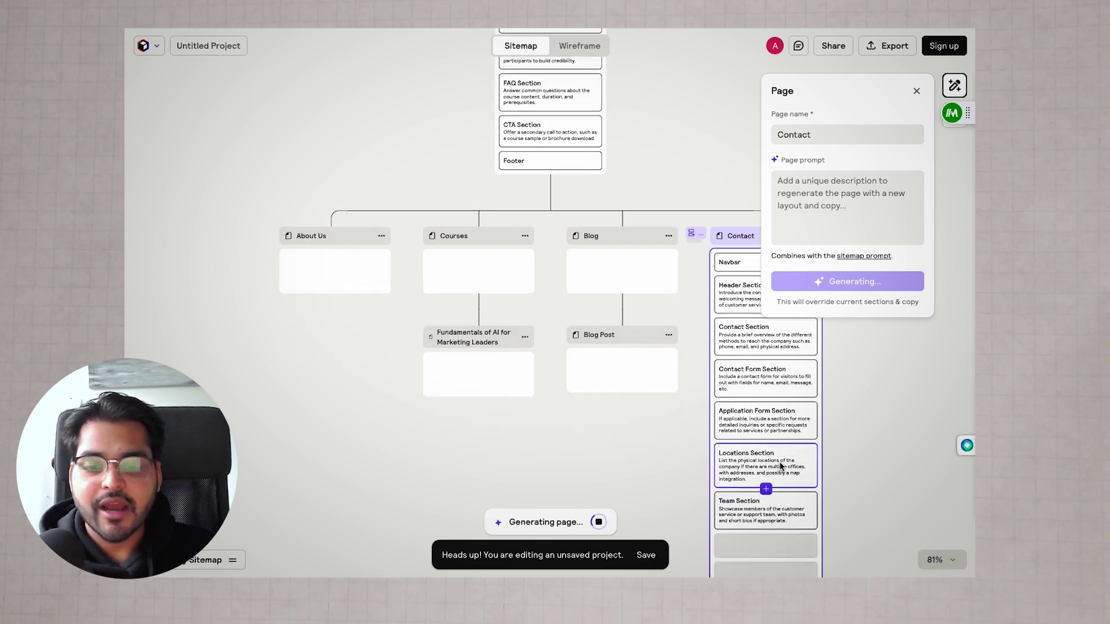
pyautogui.click(609, 263)
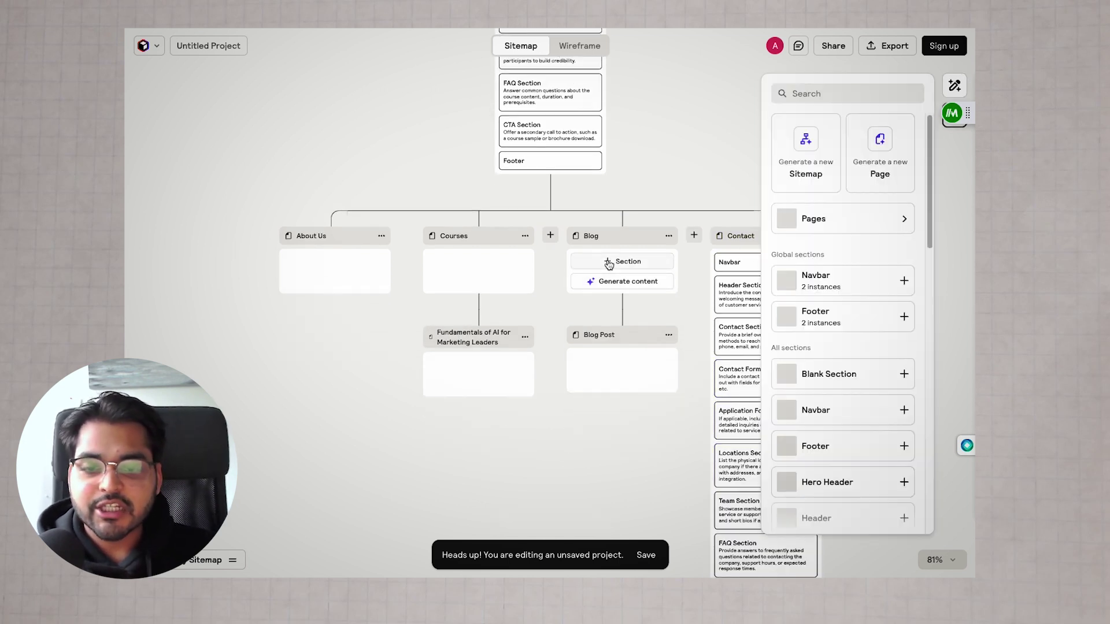
pyautogui.click(821, 374)
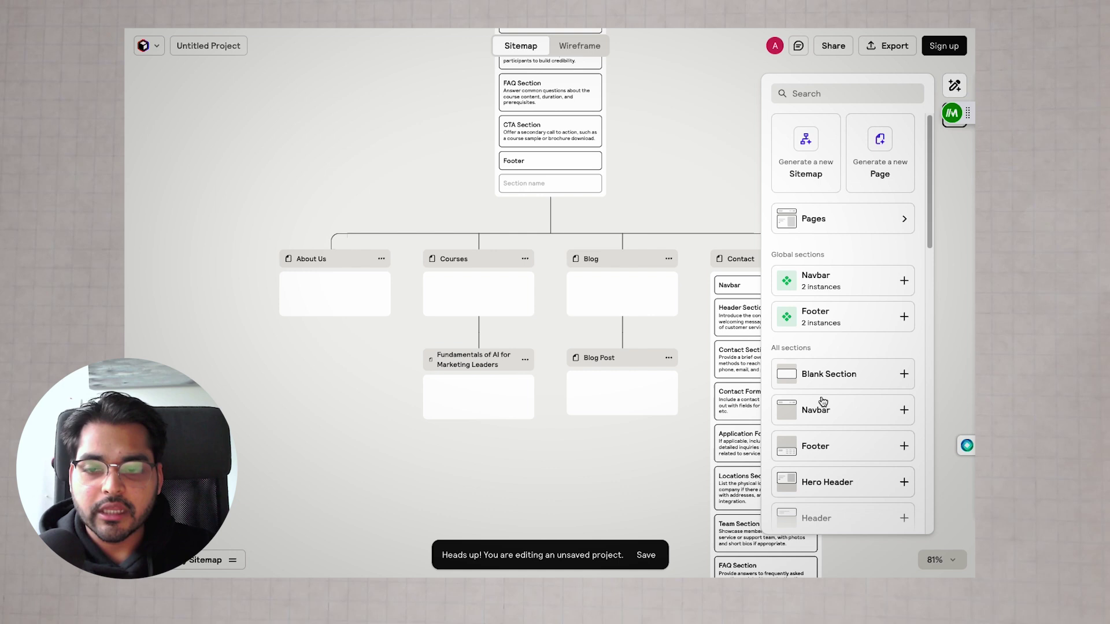
pyautogui.click(820, 447)
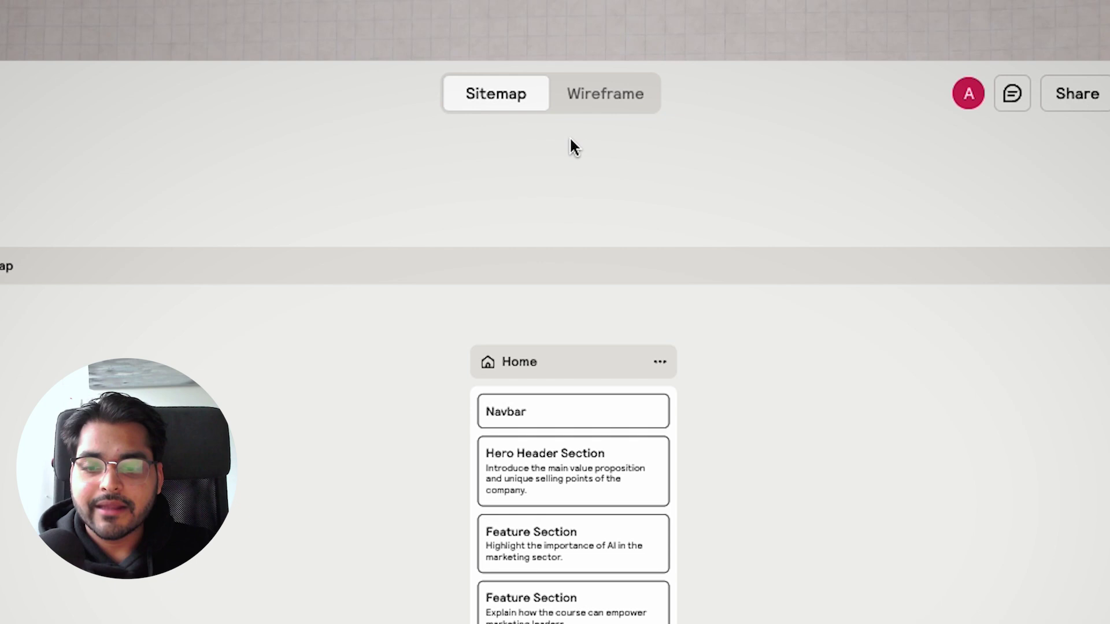
# Switch from the sitemap to the Wireframe view and zoom into the Home page wireframe.
pyautogui.click(602, 101)
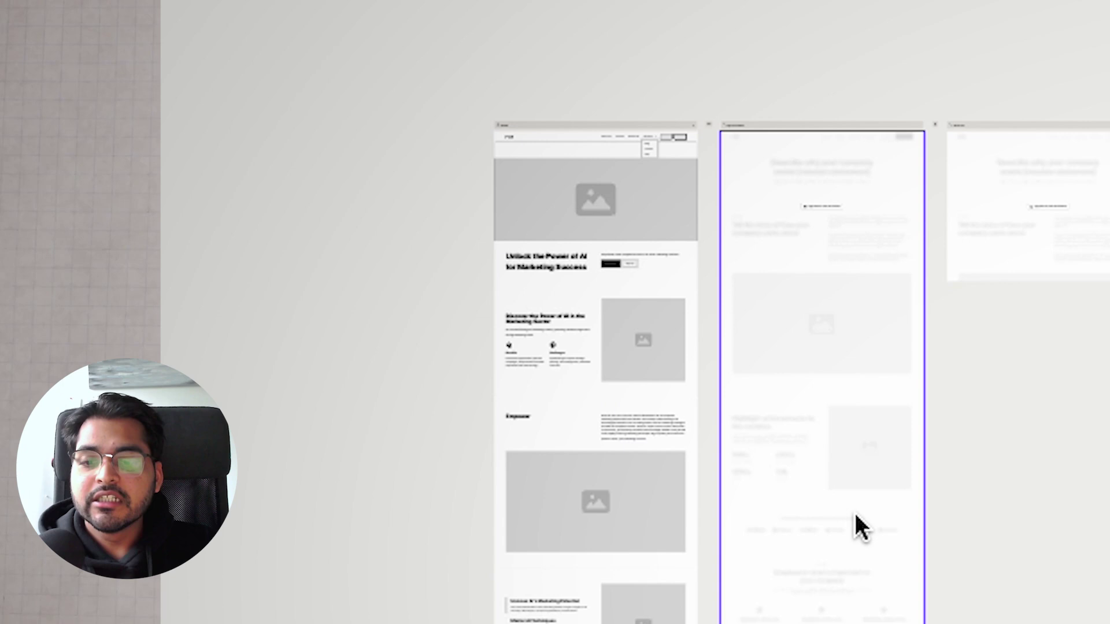
pyautogui.scroll(5, 698, 567)
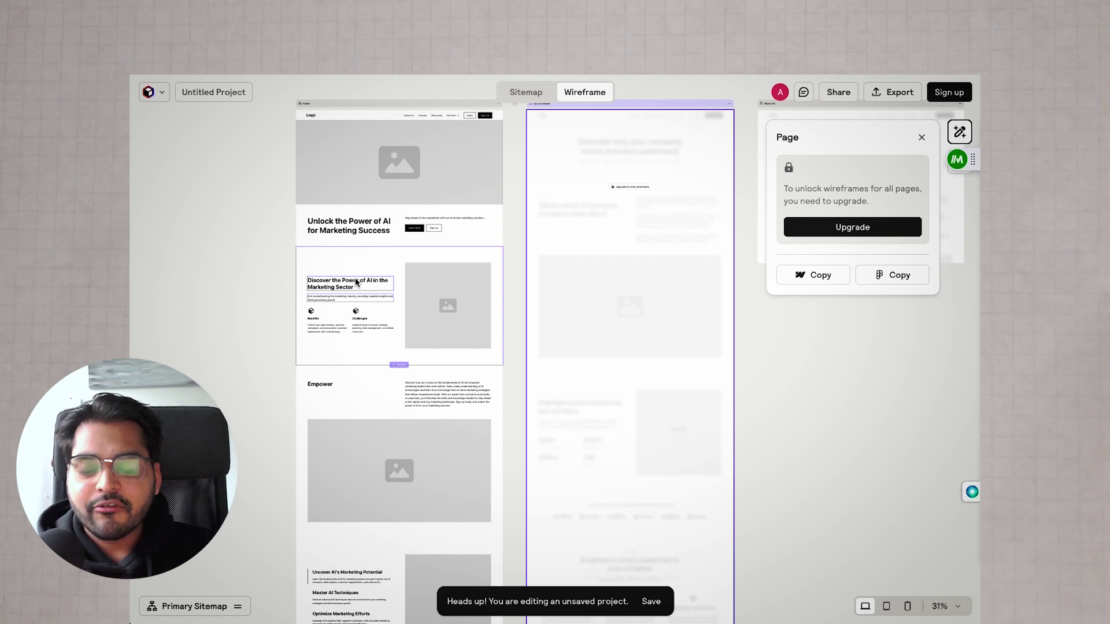
pyautogui.scroll(3, 372, 366)
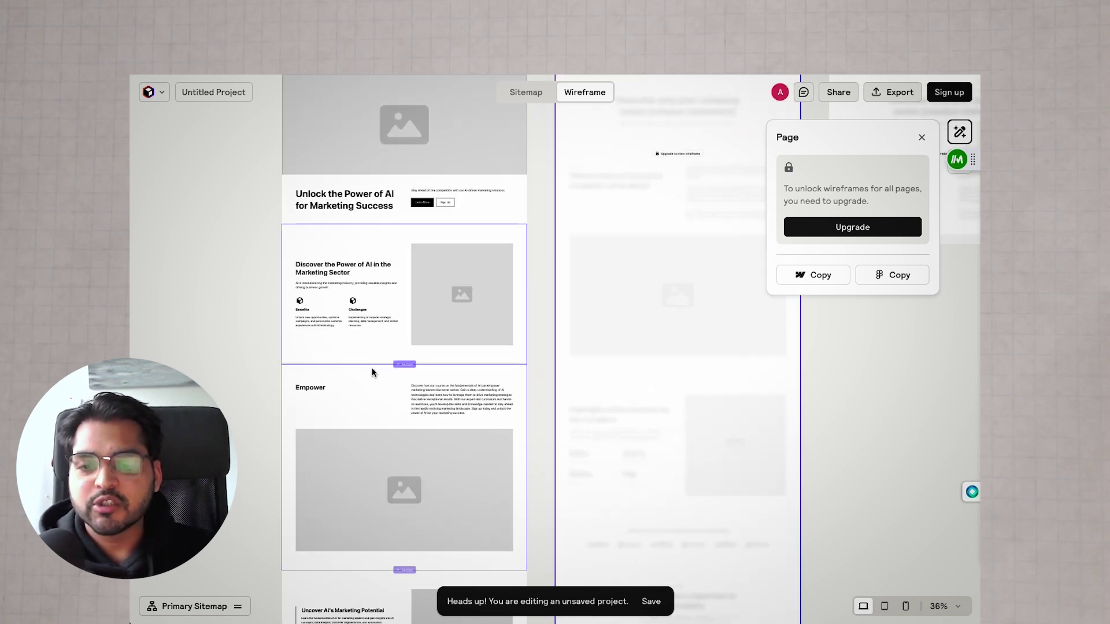
pyautogui.scroll(-5, 364, 364)
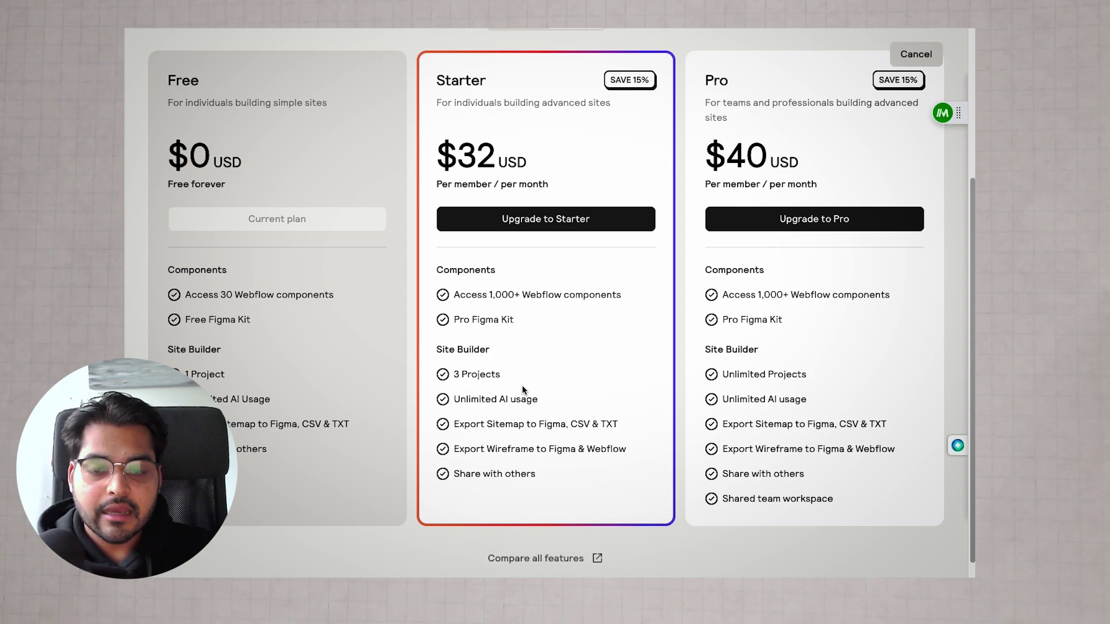
# Review the Free, $32 Starter and $40 Pro pricing plans before linking the account to Figma.
pyautogui.scroll(4, 523, 387)
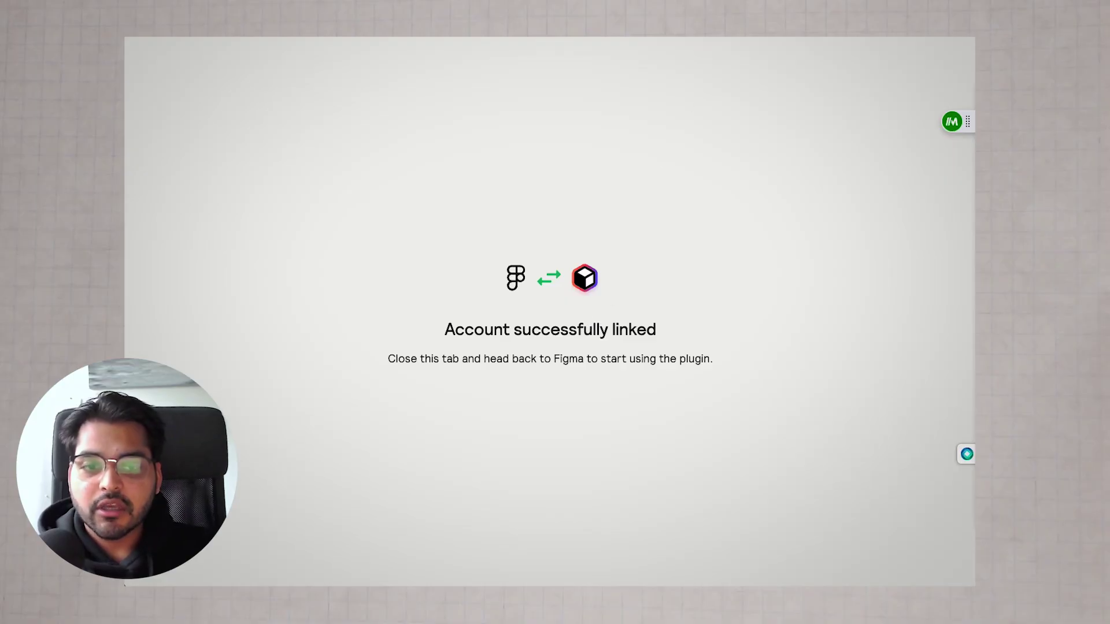
# In Figma, add the Untitled Project's sitemap to the canvas and select the My Accolades frame.
pyautogui.hotkey('ctrl', 'w')
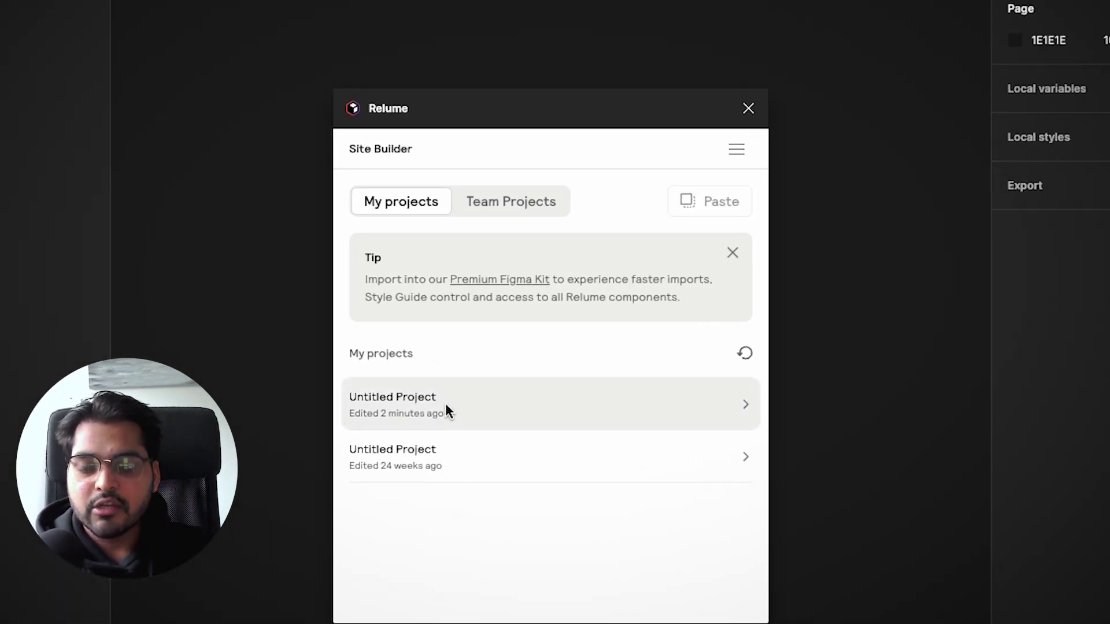
pyautogui.click(447, 409)
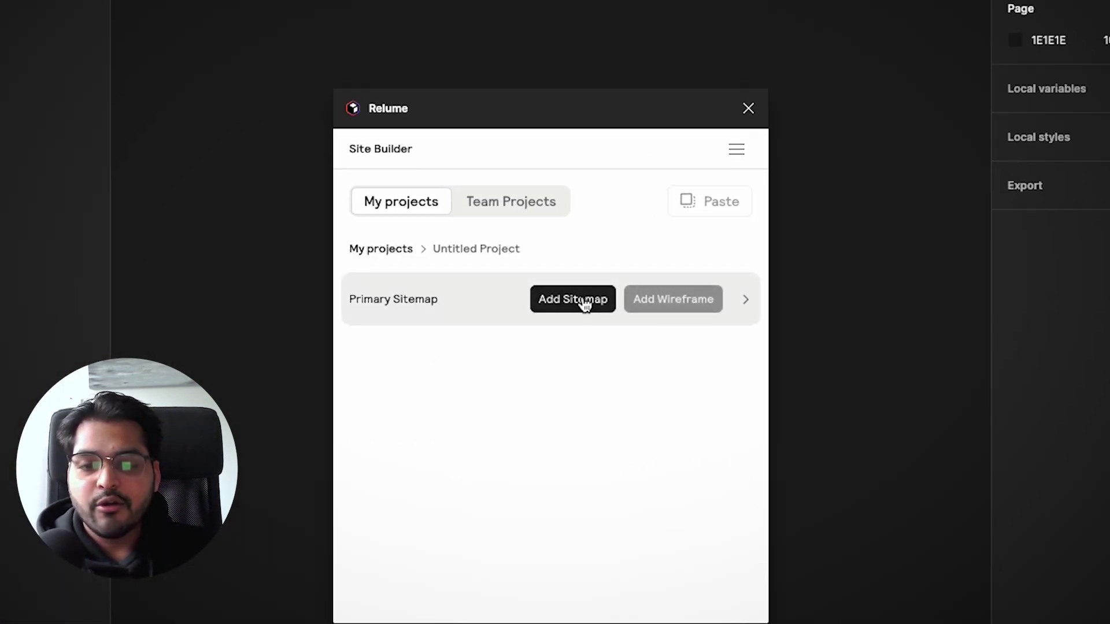
pyautogui.click(579, 296)
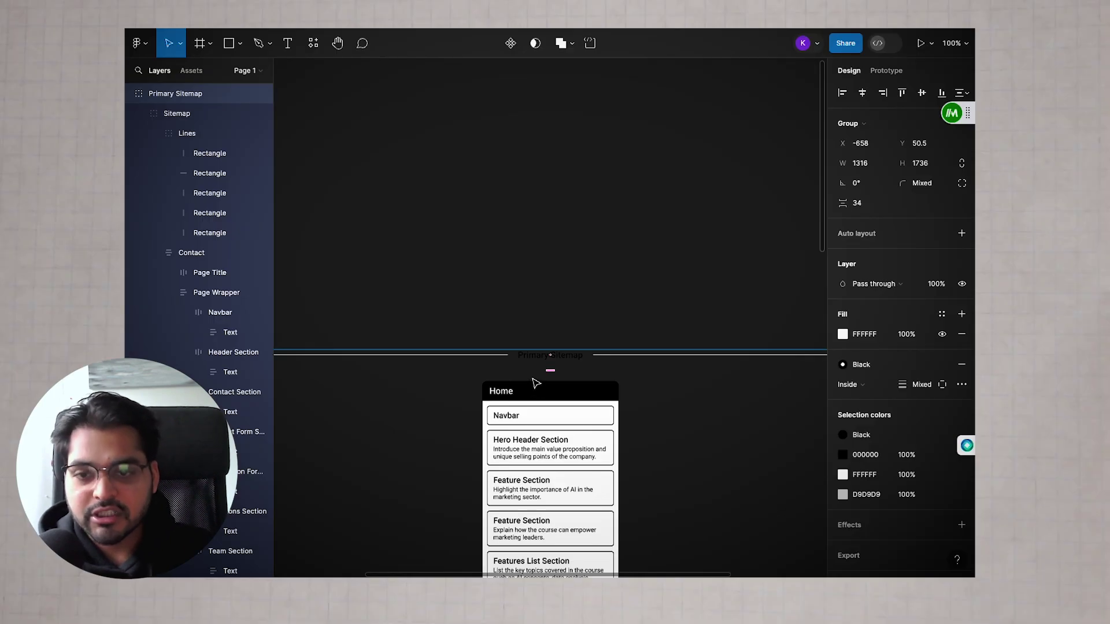
pyautogui.scroll(-5, 535, 383)
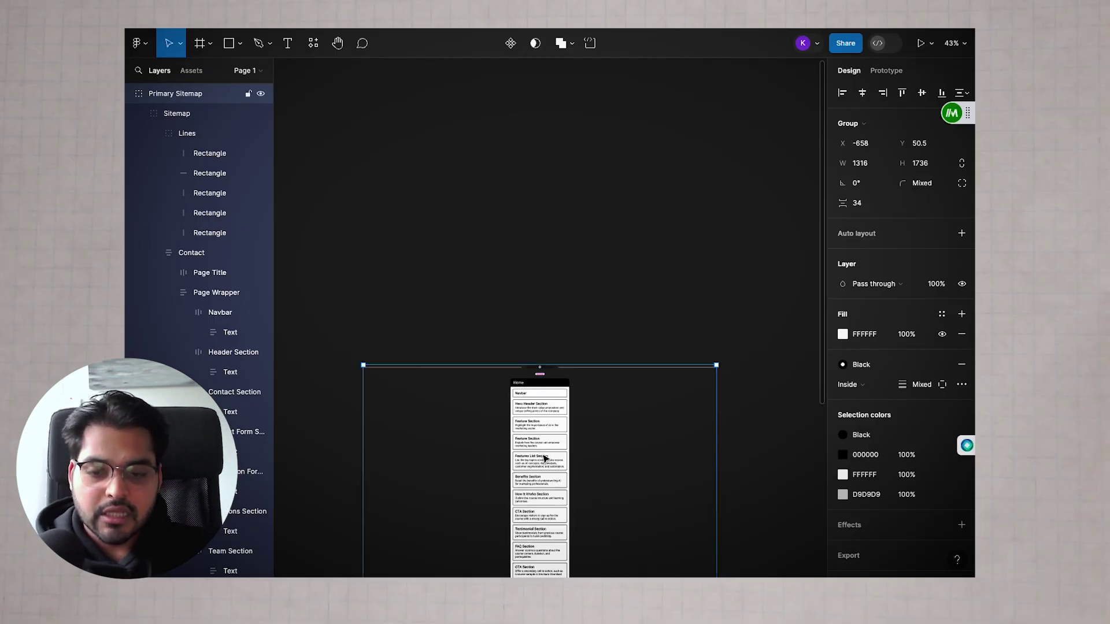
pyautogui.scroll(5, 545, 458)
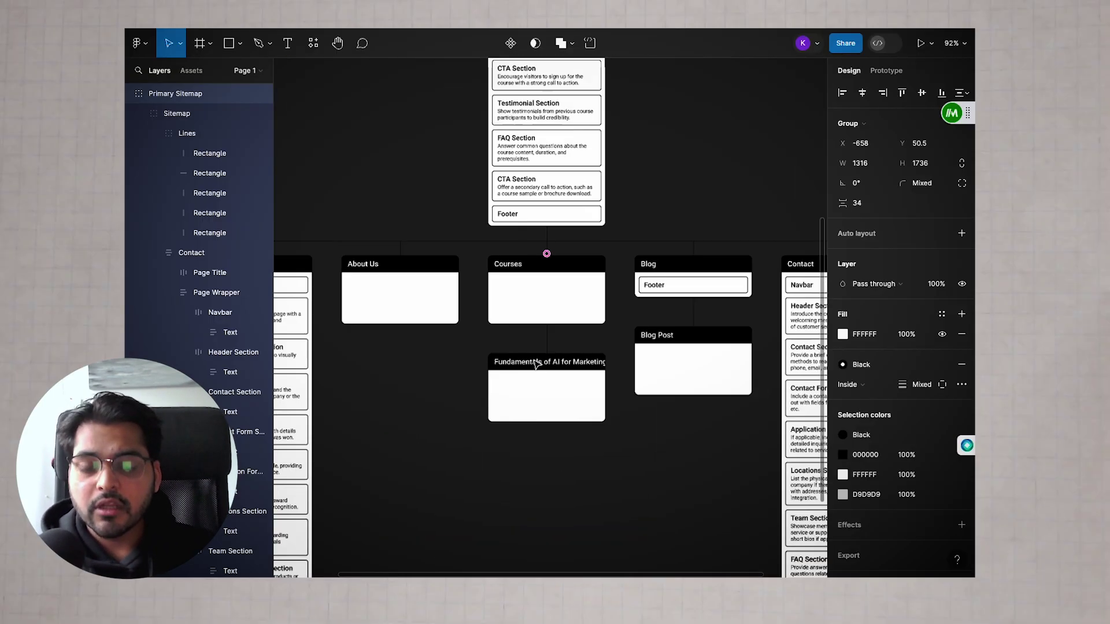
pyautogui.scroll(-4, 536, 364)
pyautogui.click(364, 338)
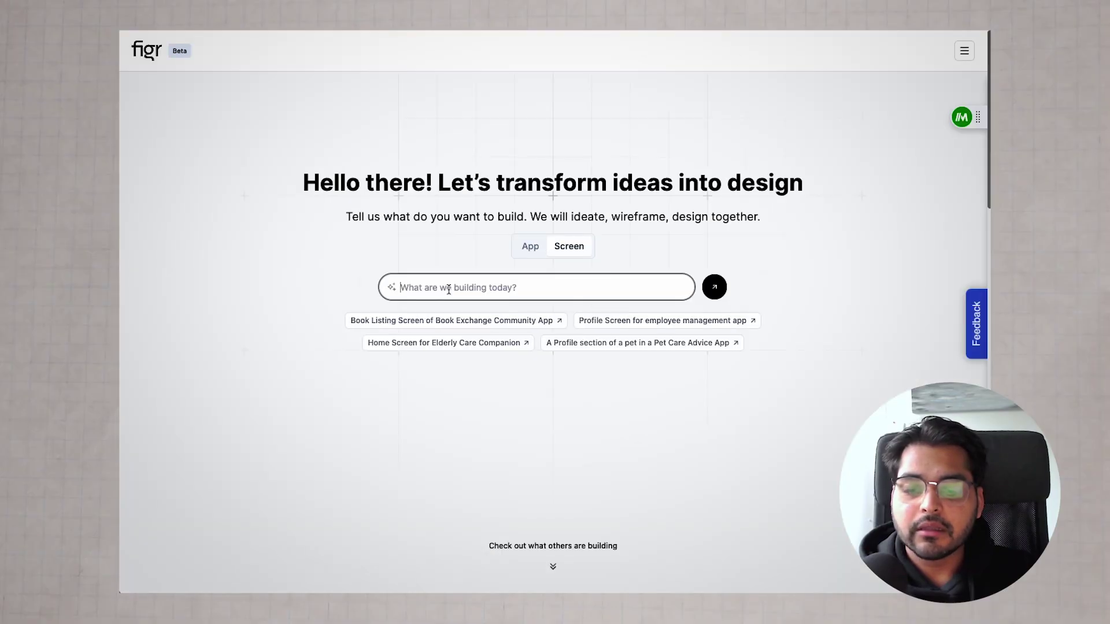
# Submit 'user analytics dashboard' as the Figr screen idea and continue to the moodboard.
pyautogui.write('user ')
pyautogui.write('analytics da')
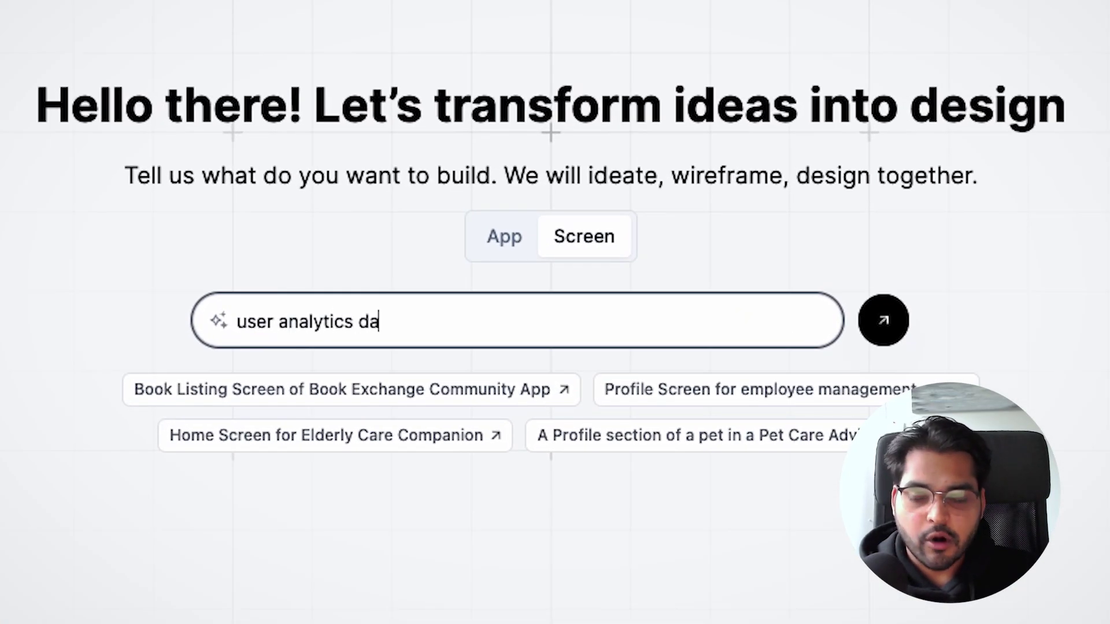
pyautogui.write('shboard')
pyautogui.press('Return')
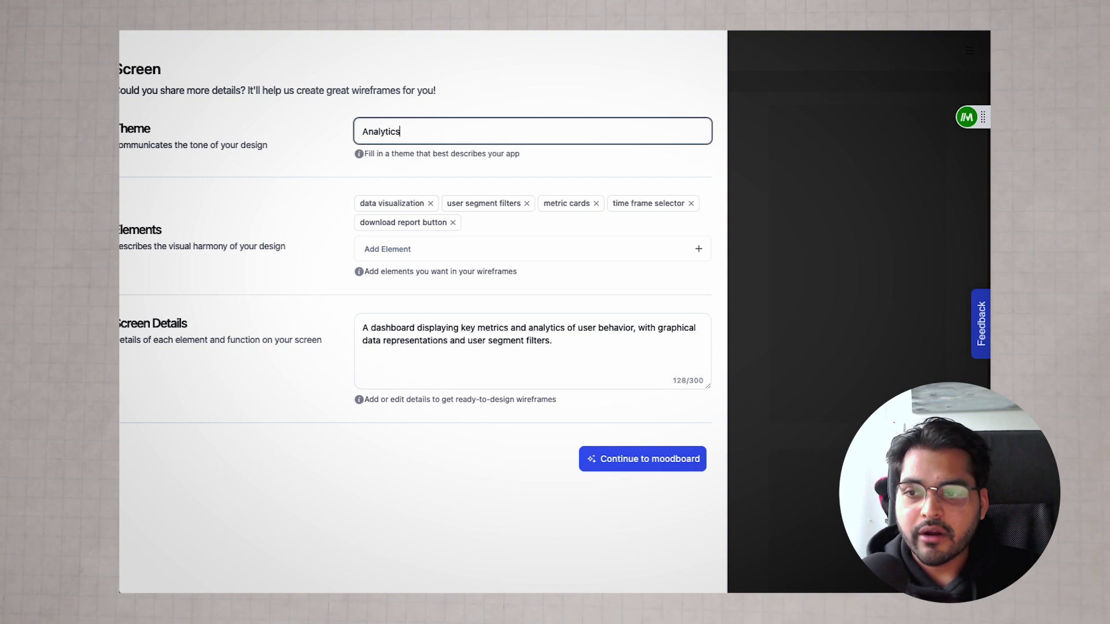
pyautogui.click(641, 457)
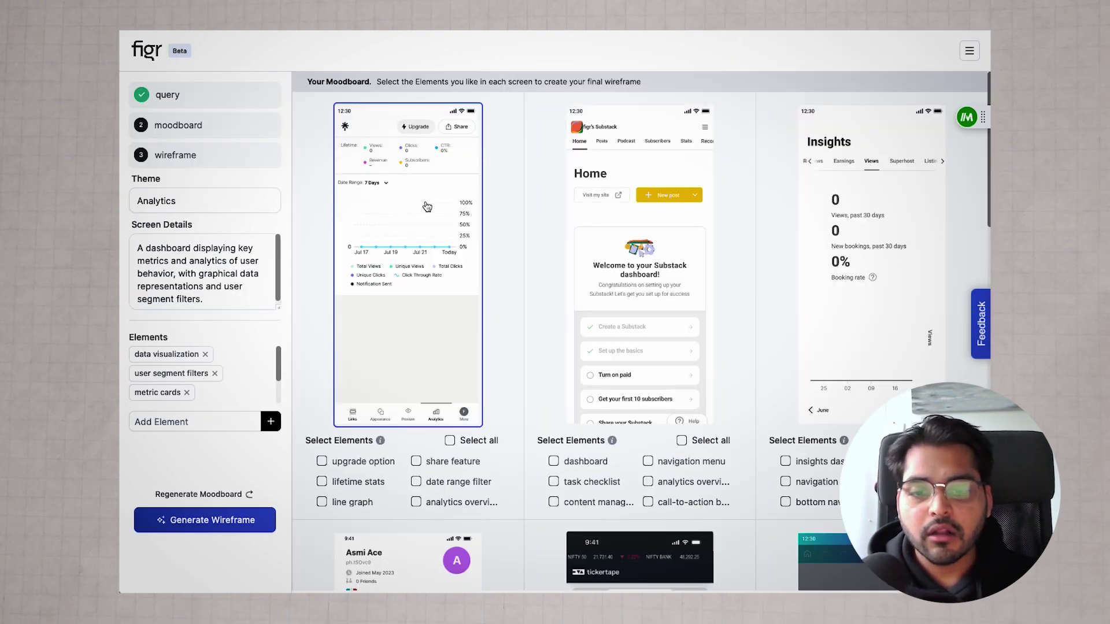
# Preview a profile moodboard screen at full length, then close the preview.
pyautogui.scroll(-1, 592, 301)
pyautogui.click(593, 301)
pyautogui.scroll(-10, 575, 366)
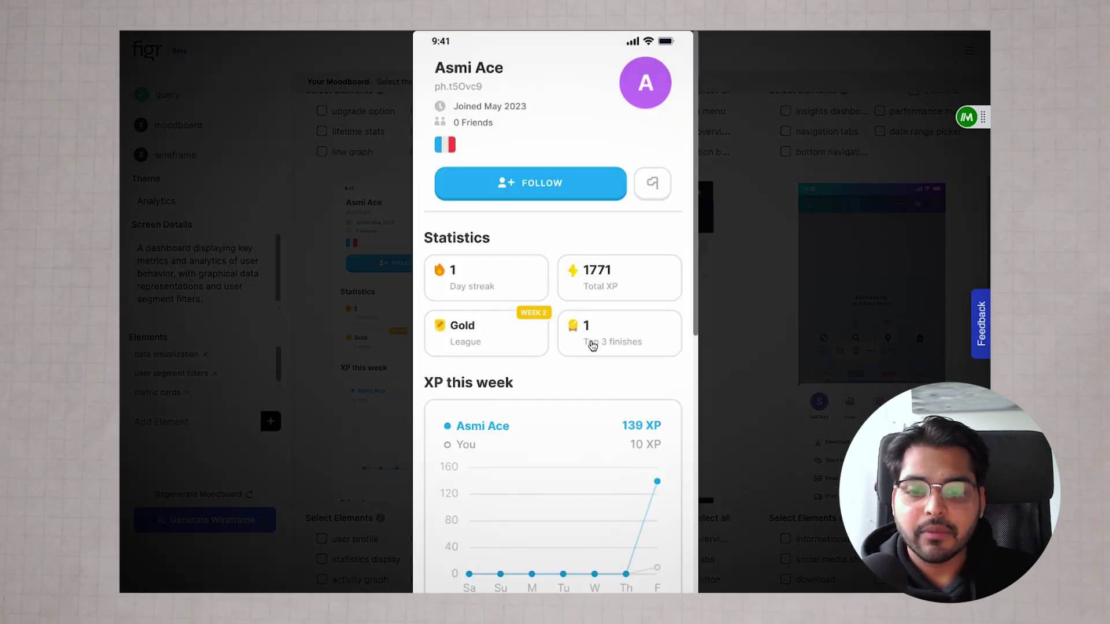
pyautogui.scroll(-8, 590, 344)
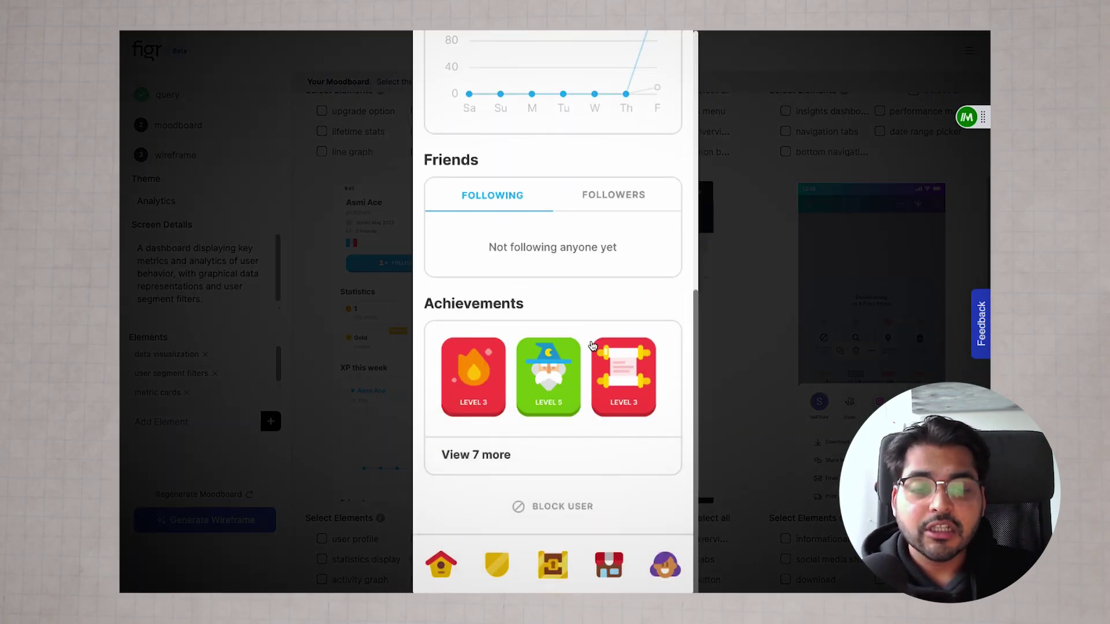
pyautogui.scroll(8, 585, 405)
pyautogui.click(769, 250)
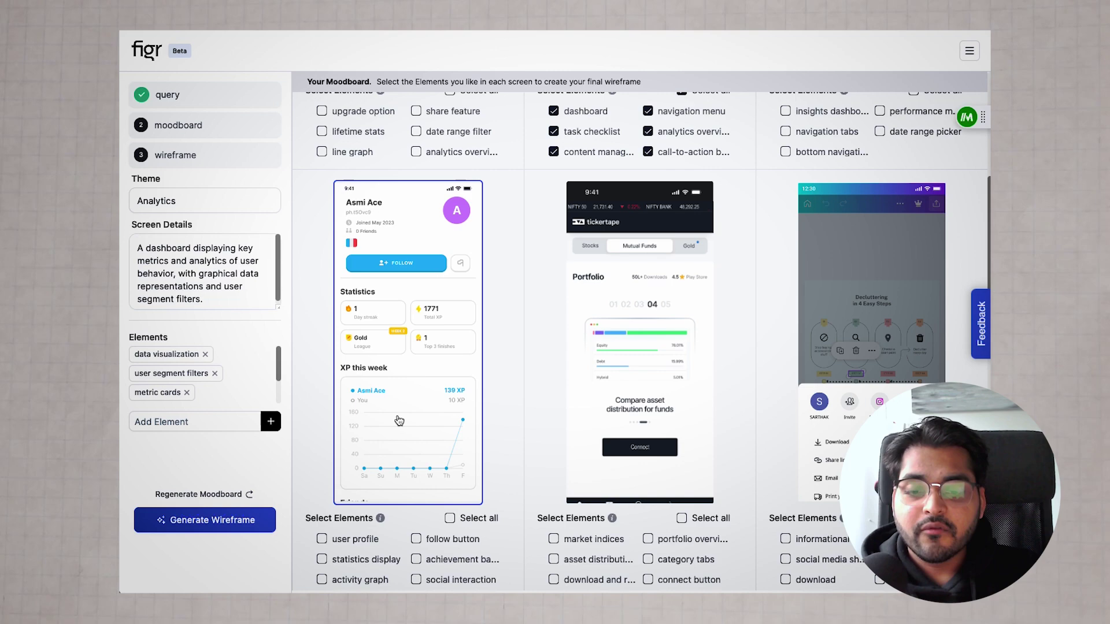
pyautogui.scroll(-2, 340, 429)
pyautogui.scroll(6, 468, 400)
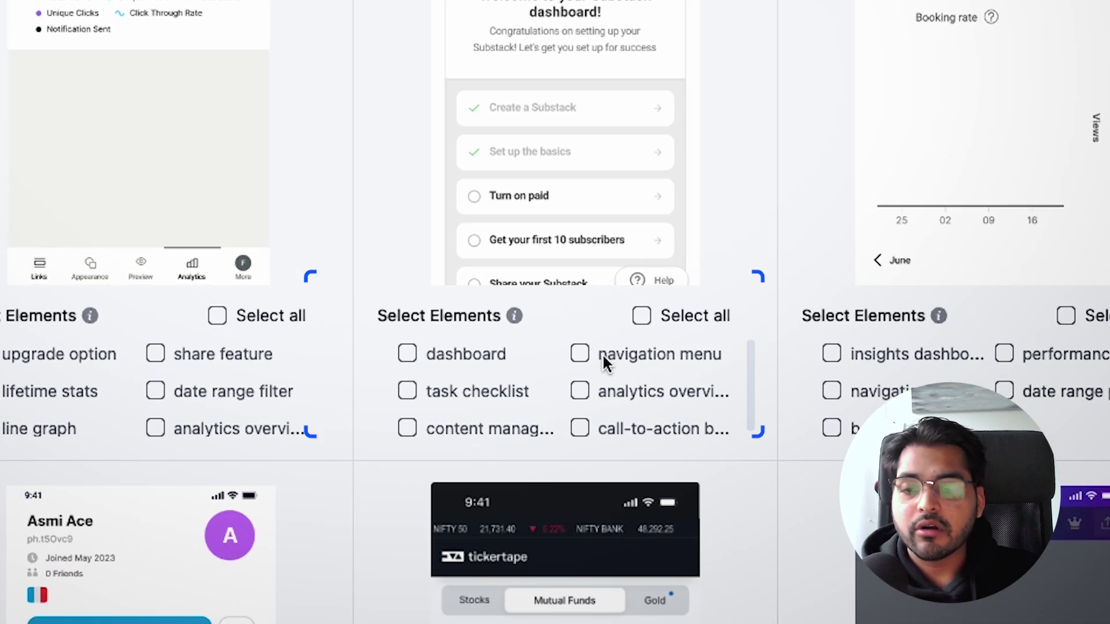
# Include the navigation menu and follow button elements, then generate the analytics dashboard wireframe.
pyautogui.click(649, 423)
pyautogui.scroll(-5, 124, 393)
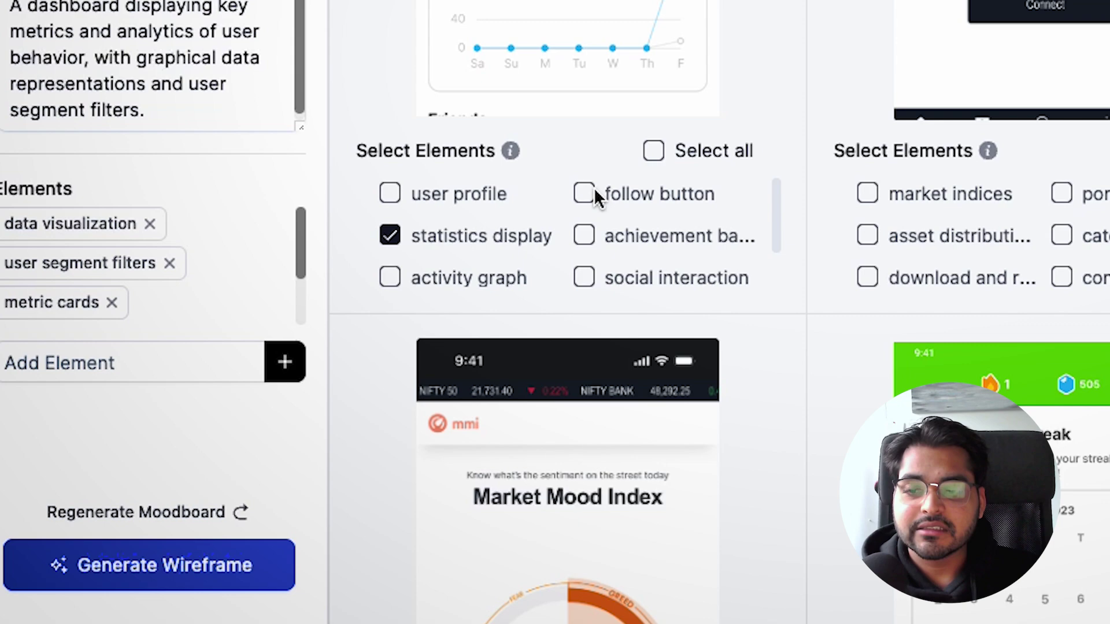
pyautogui.click(585, 195)
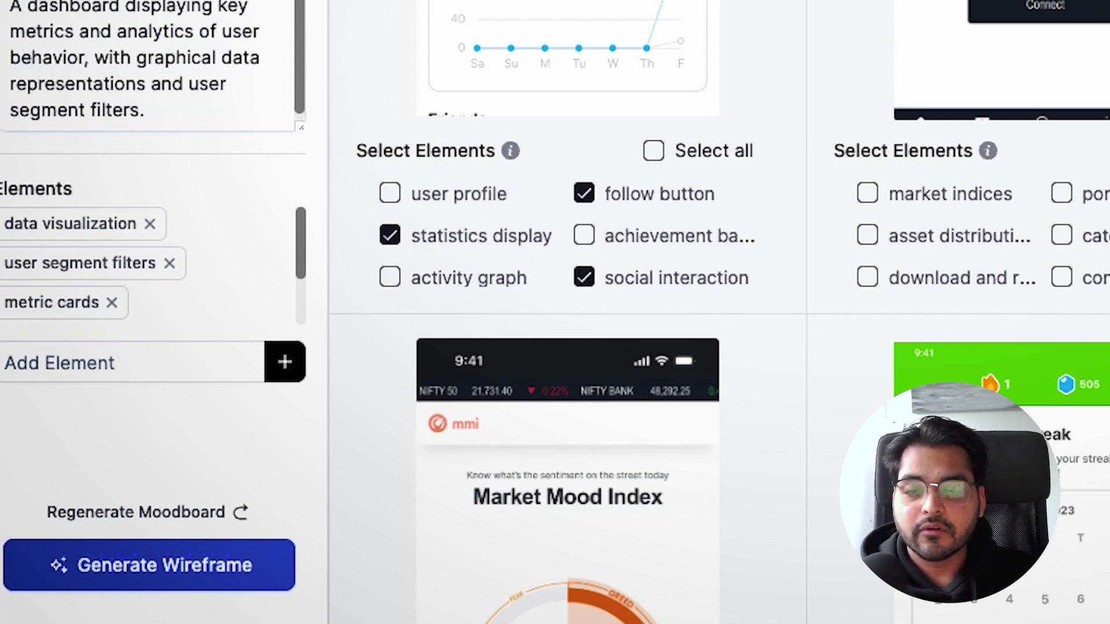
pyautogui.scroll(-1, 584, 272)
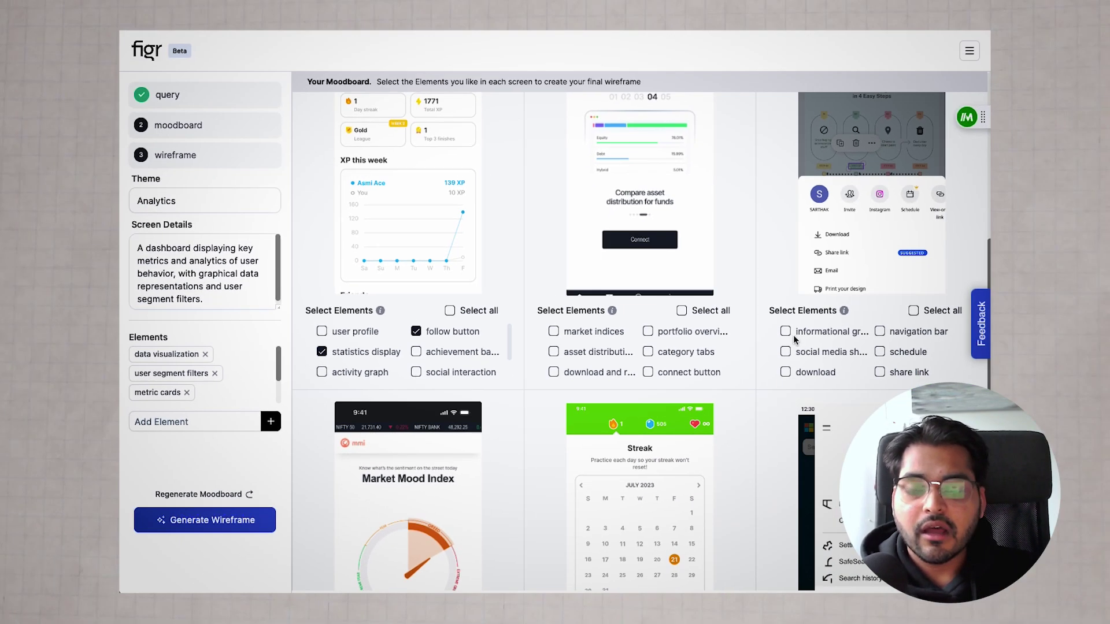
pyautogui.scroll(-10, 755, 383)
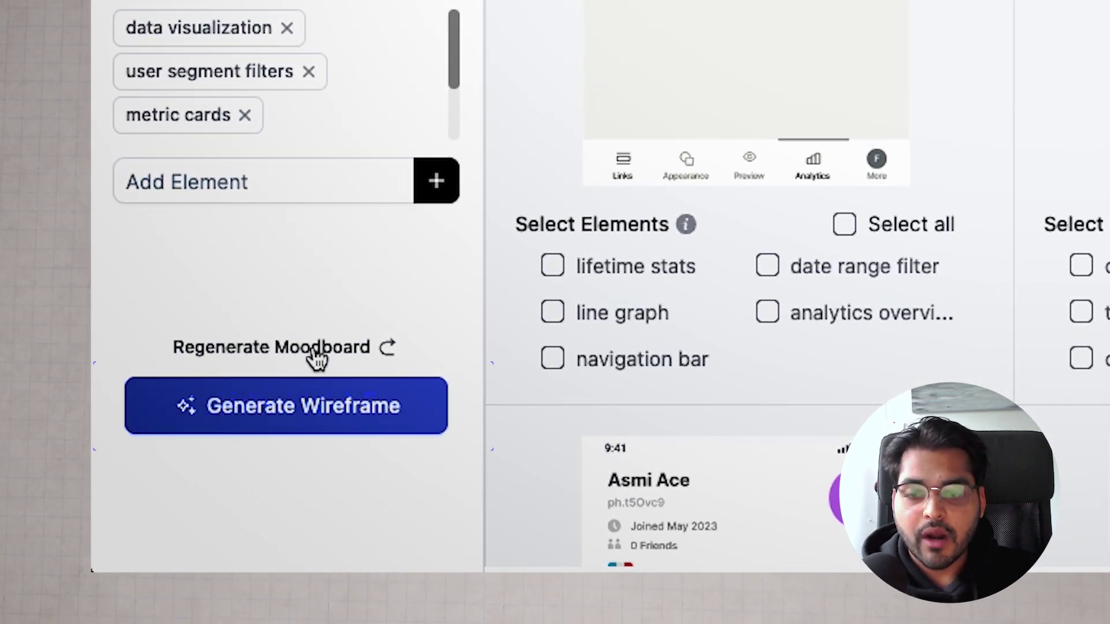
pyautogui.click(292, 412)
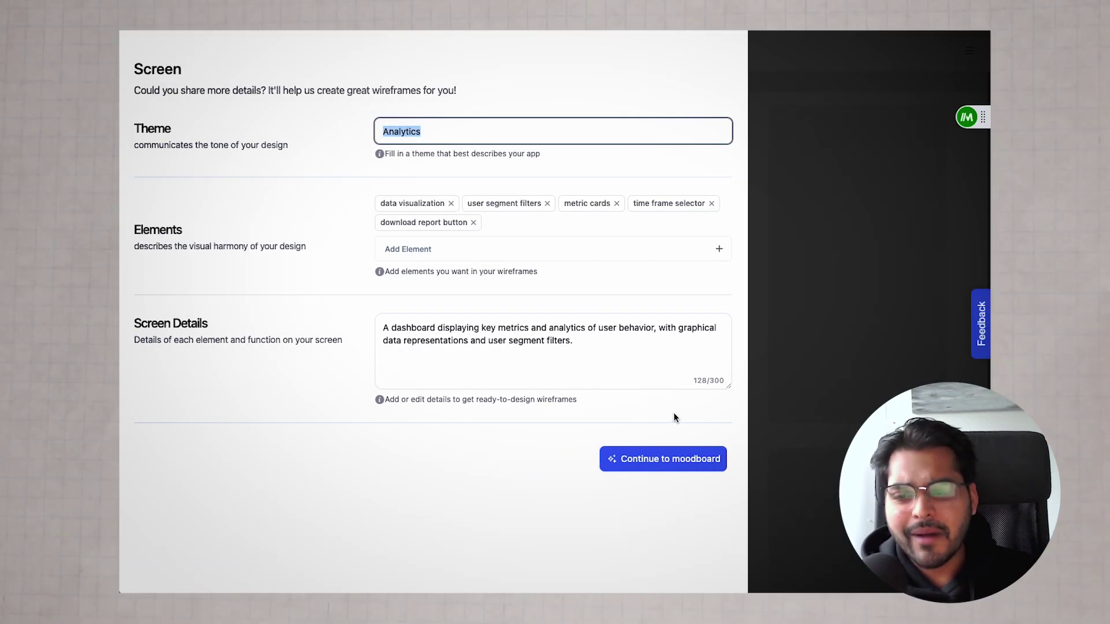
# Continue from screen details to the moodboard and switch the wireframe to its code view.
pyautogui.click(653, 461)
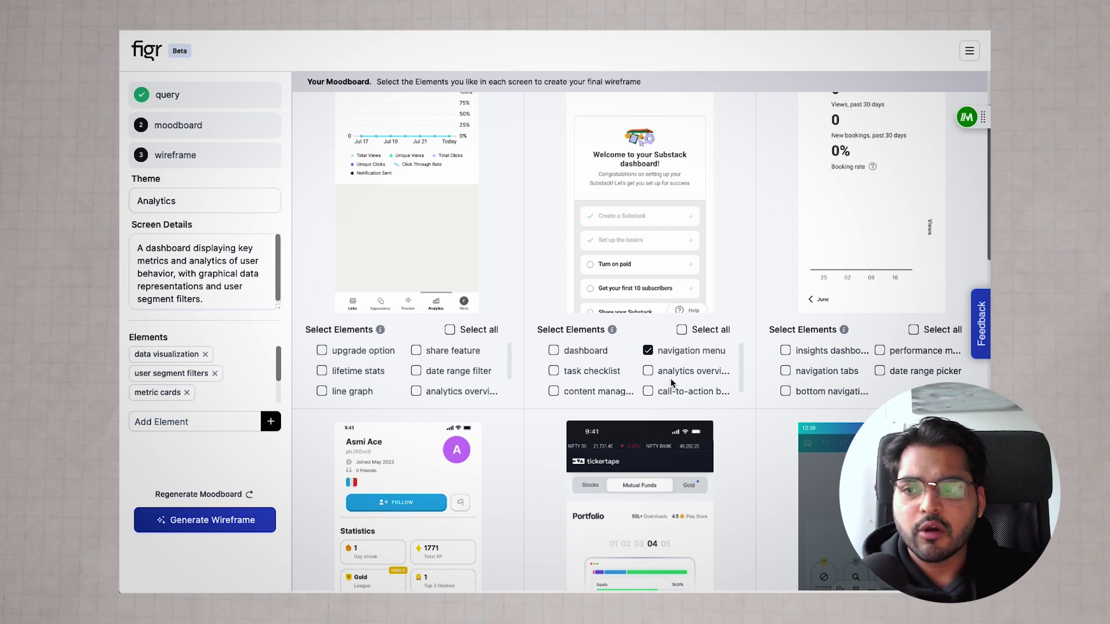
pyautogui.scroll(2, 672, 382)
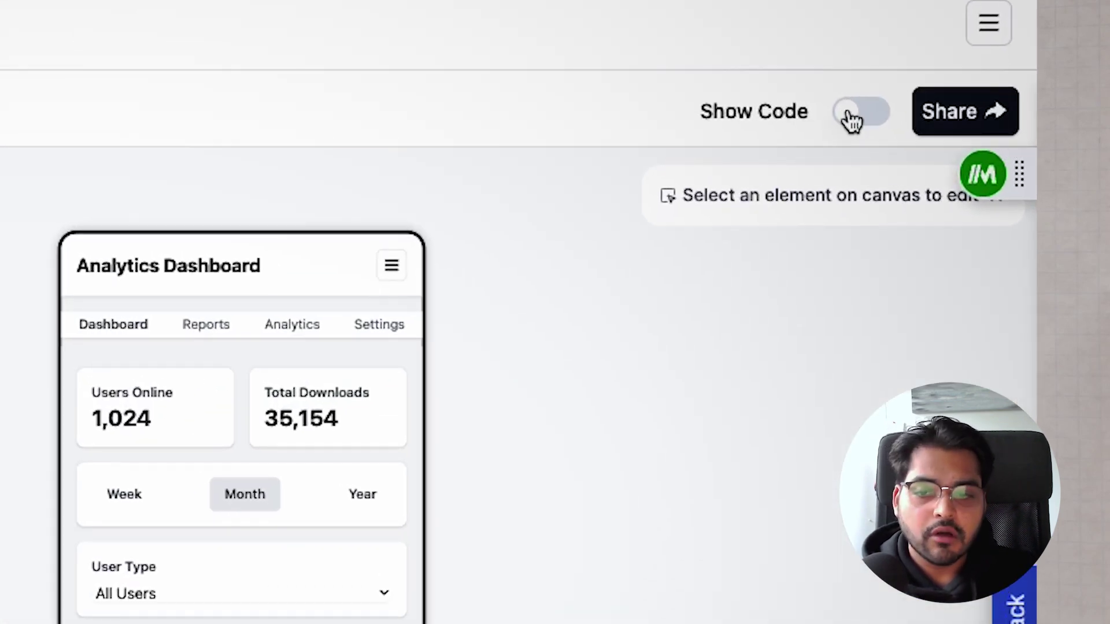
pyautogui.click(850, 120)
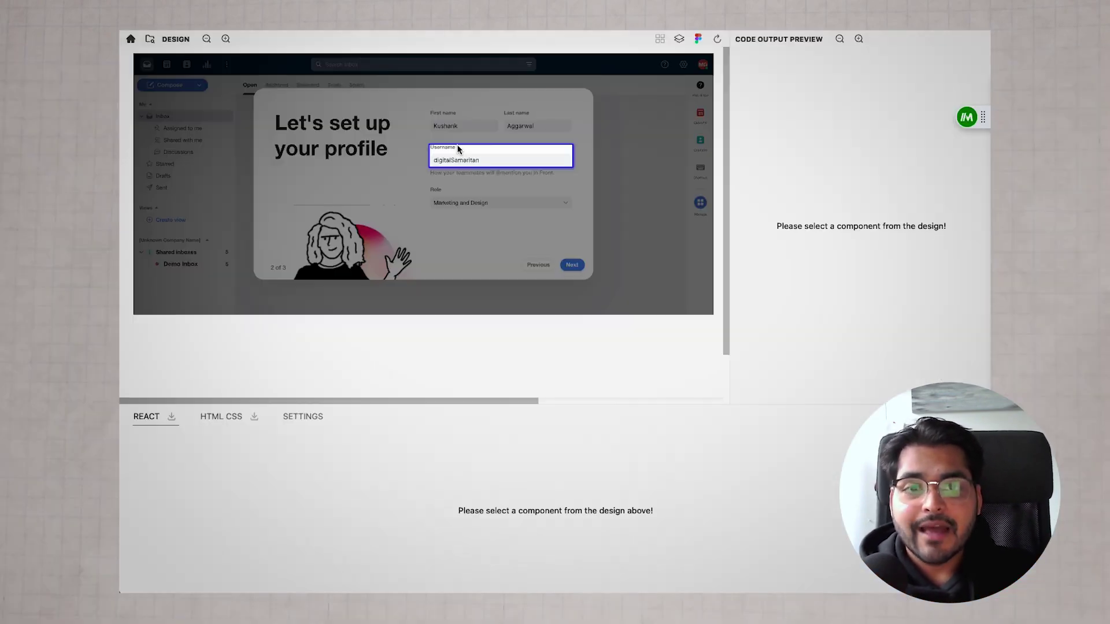
# Generate React code for the profile illustration, the heading, then the whole onboarding modal.
pyautogui.click(353, 220)
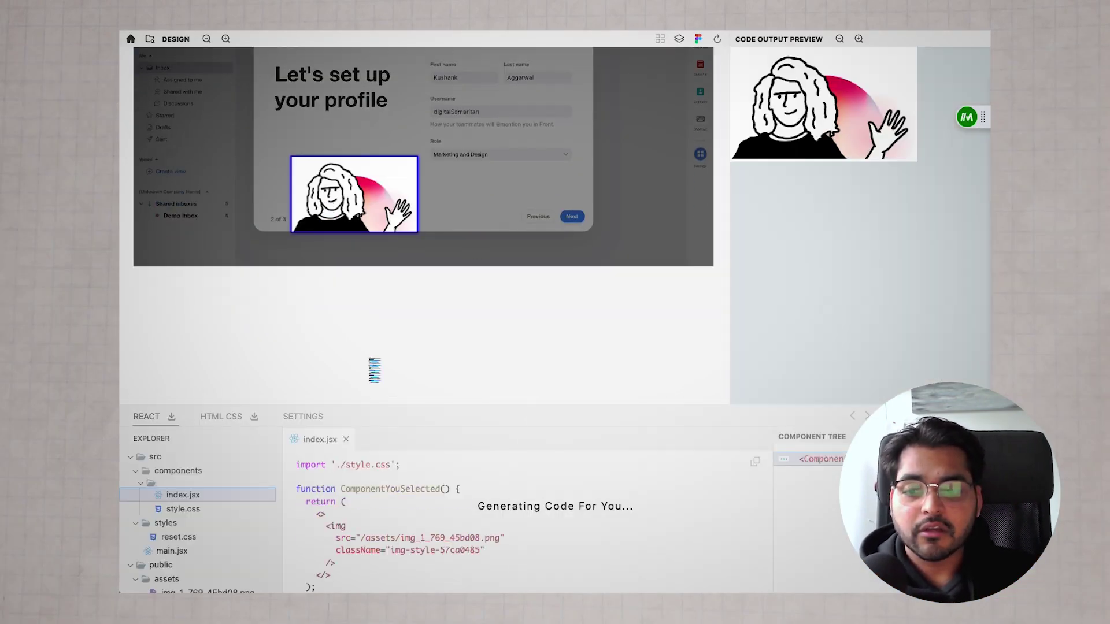
pyautogui.click(379, 78)
pyautogui.click(340, 92)
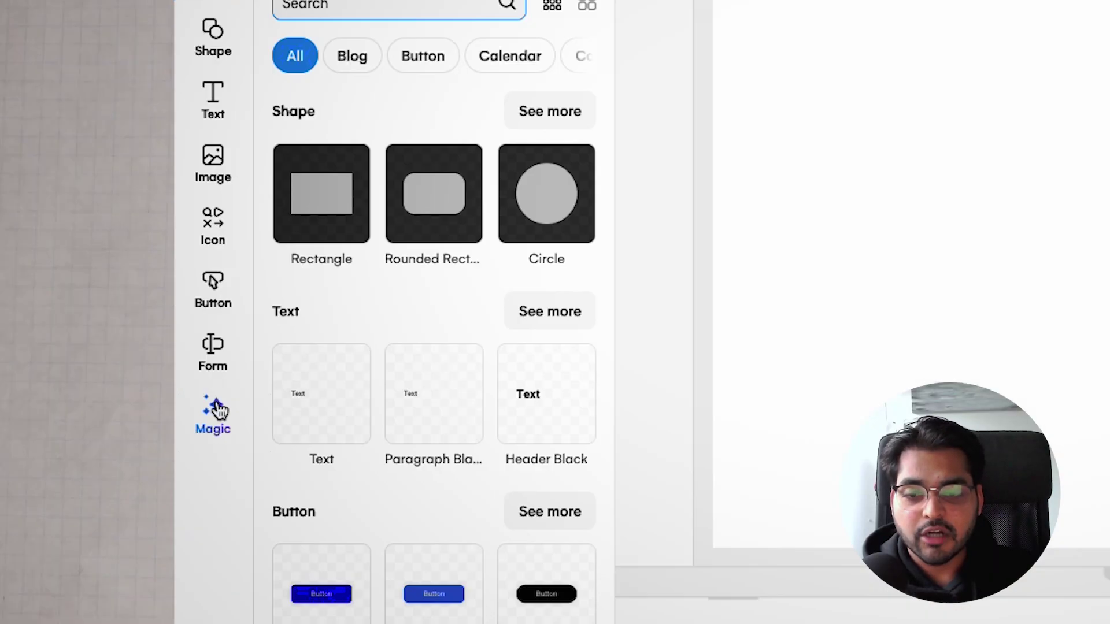
# Convert the Stretch landing-page screenshot into an editable desktop screen with Screenshot Scanner, then select the hero paragraph.
pyautogui.click(216, 414)
pyautogui.click(581, 279)
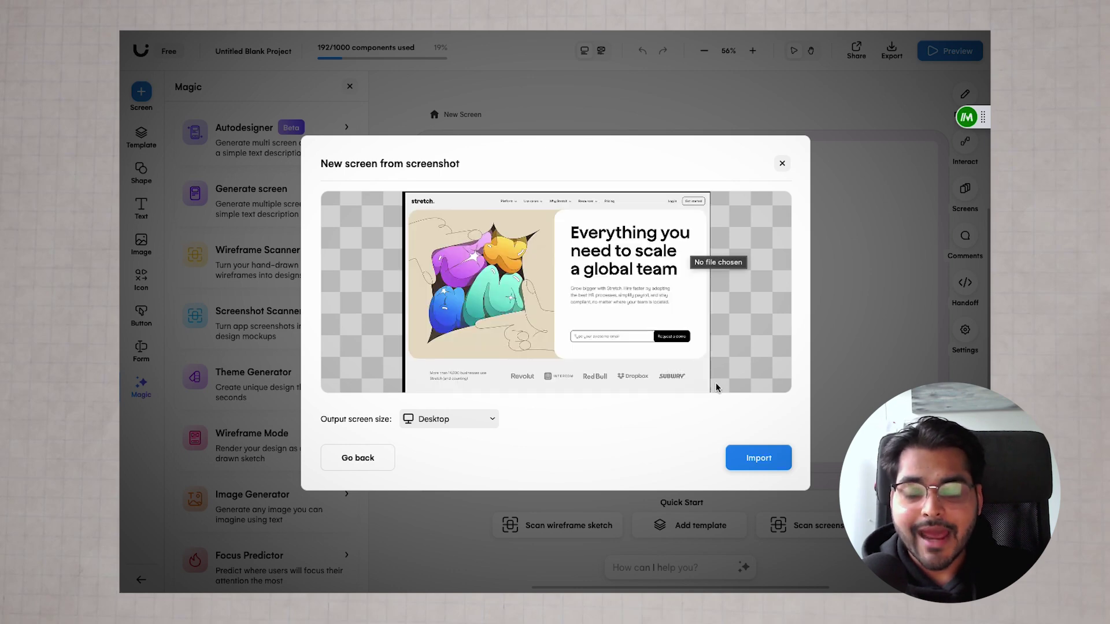
pyautogui.click(759, 458)
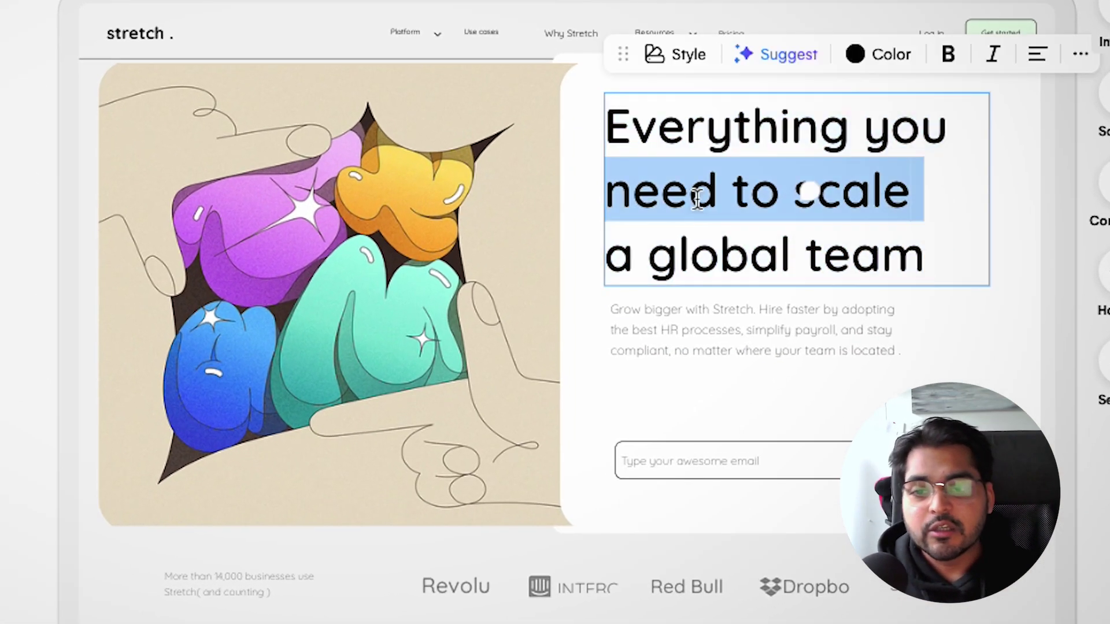
pyautogui.click(792, 315)
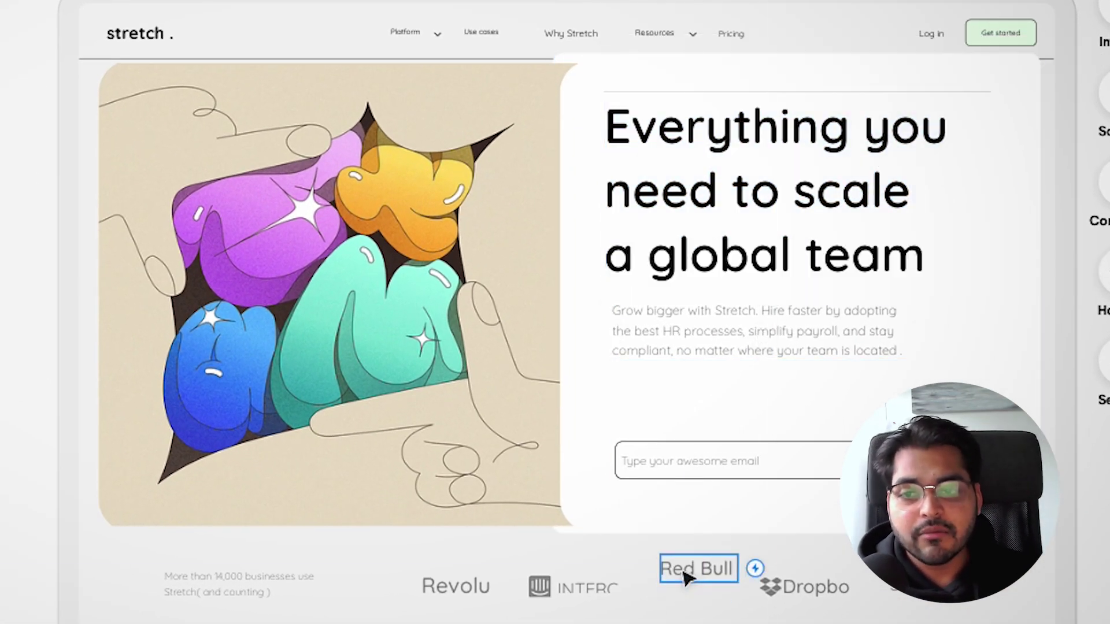
# Select the hero image and headline, then check code handoff's upgrade plans: Free $0, Pro $12, Business $39.
pyautogui.click(427, 330)
pyautogui.click(998, 121)
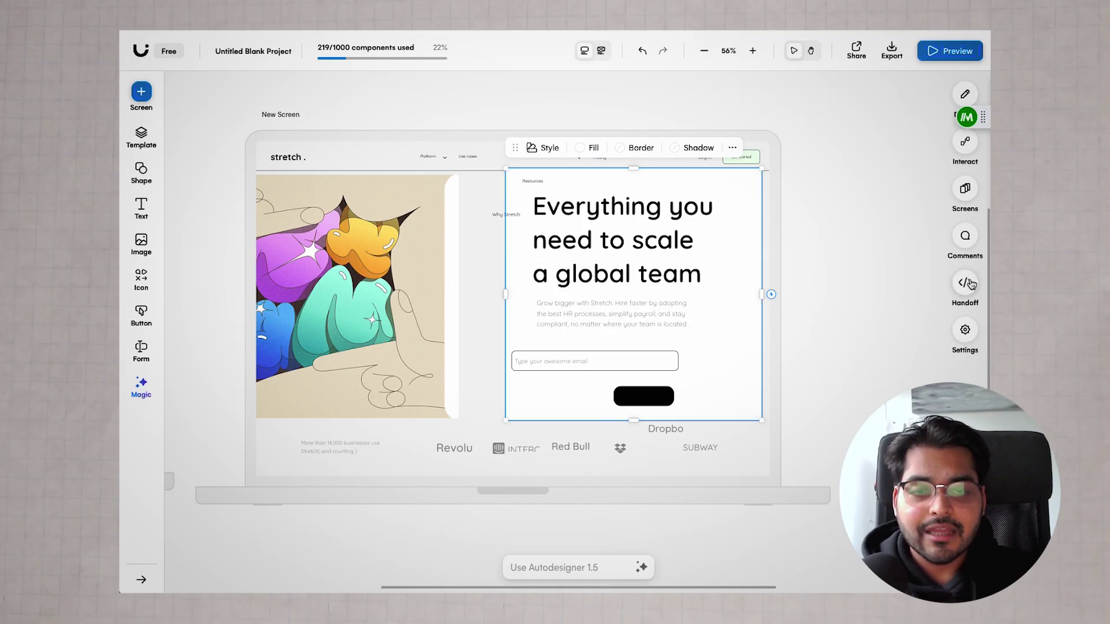
pyautogui.click(965, 282)
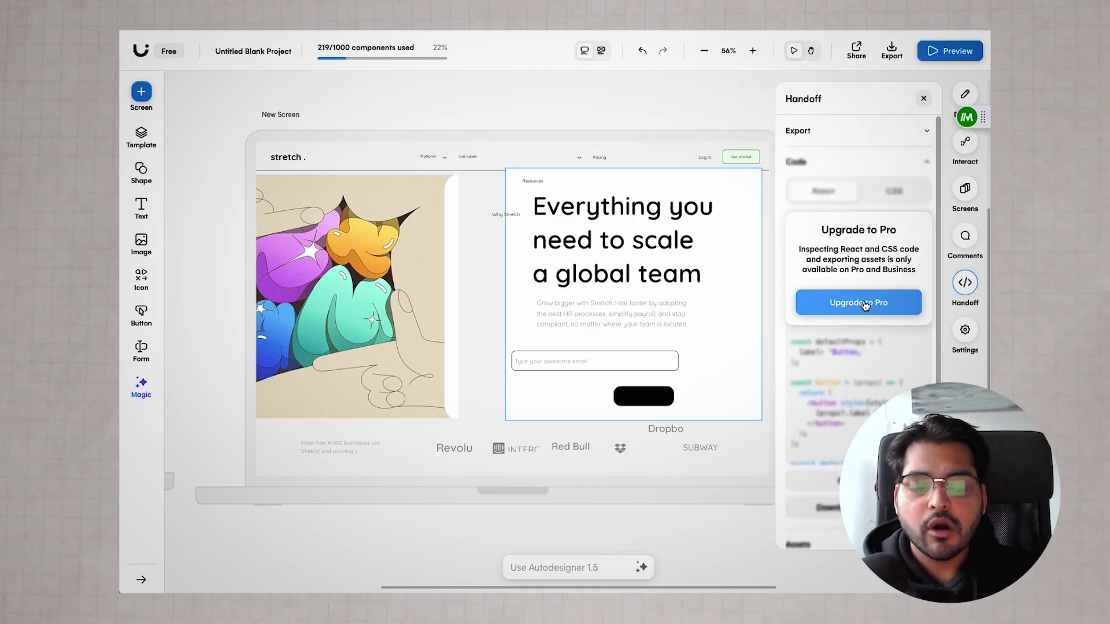
pyautogui.click(866, 305)
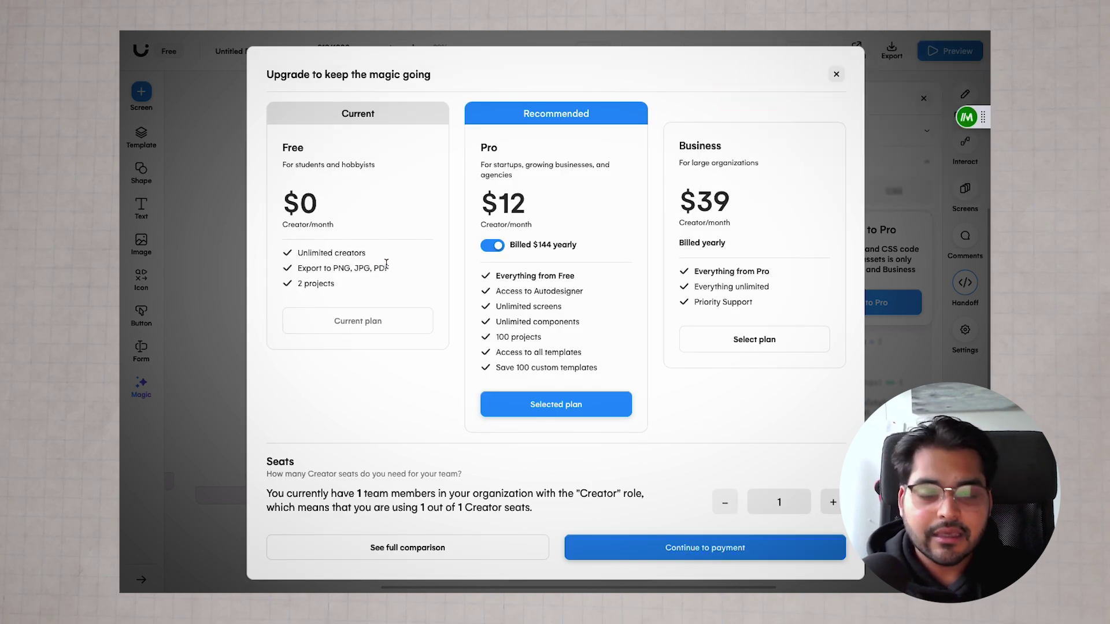